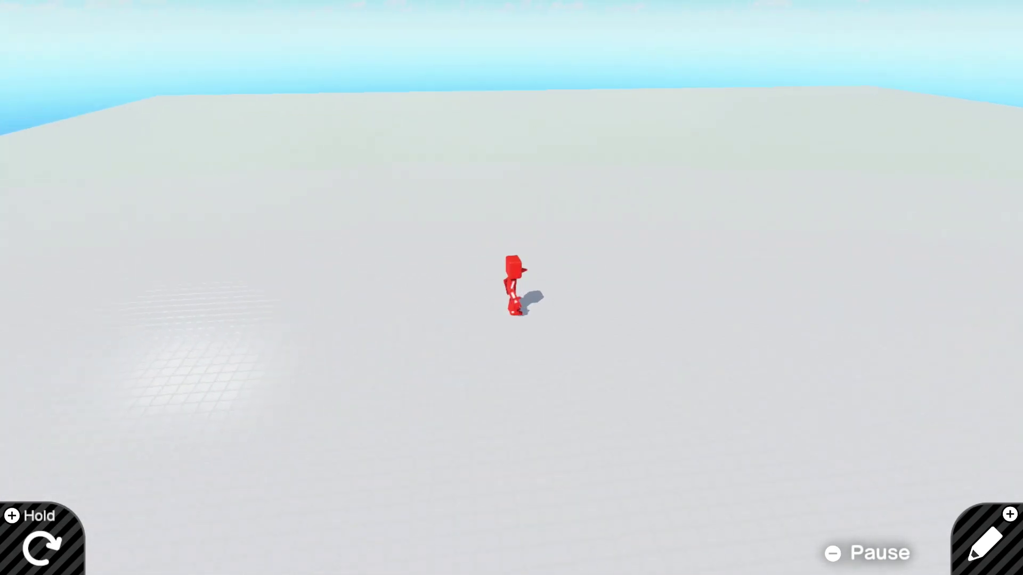
Enter the program editor and set the Camera nodon's Y offset distance to 5 m
{"action": "key", "text": "plus"}
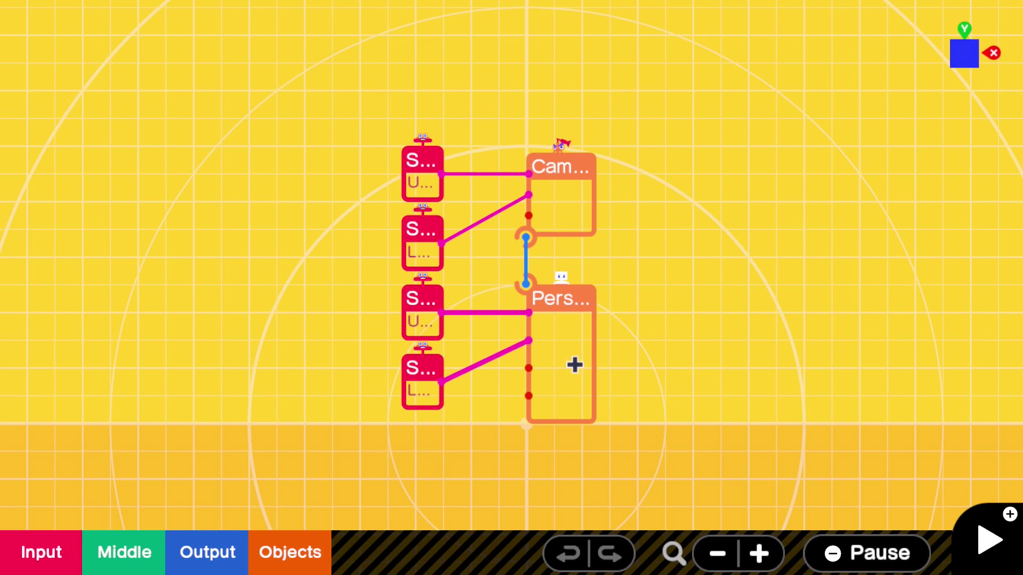
{"action": "left_click", "coordinate": [756, 564]}
{"action": "left_click", "coordinate": [756, 565]}
{"action": "left_click", "coordinate": [756, 564]}
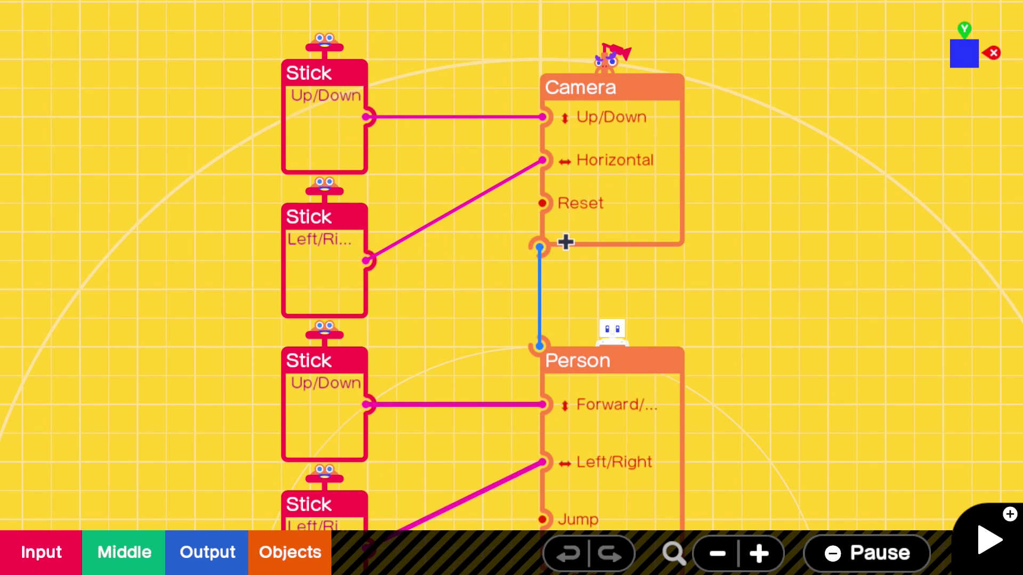
{"action": "left_click", "coordinate": [633, 228]}
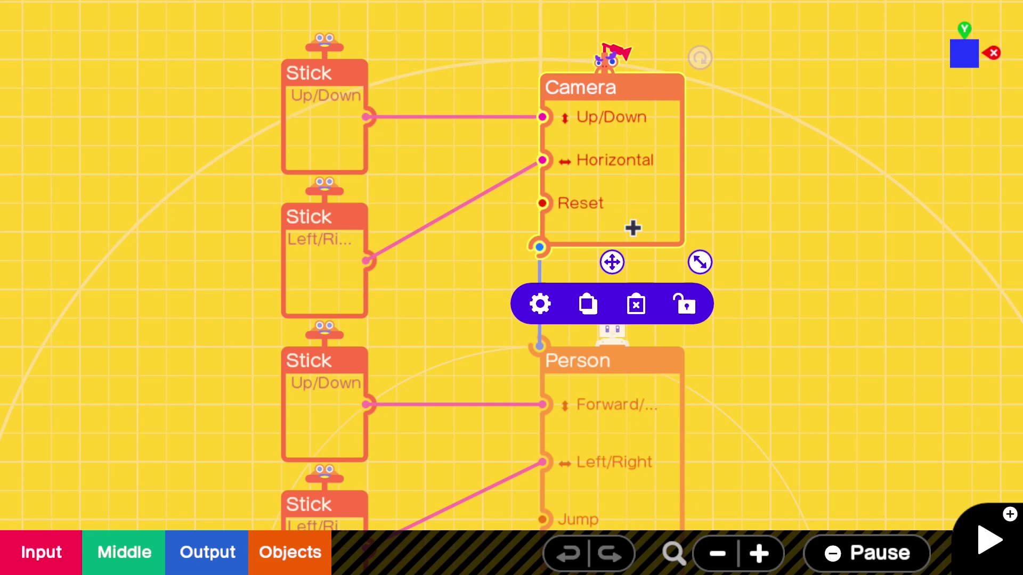
{"action": "left_click", "coordinate": [540, 304]}
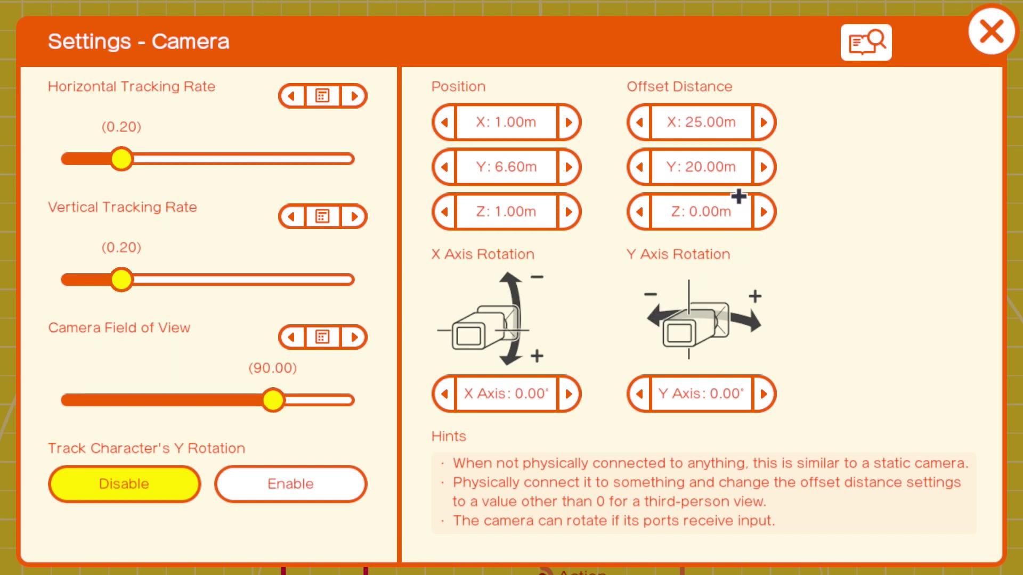
{"action": "left_click", "coordinate": [700, 163]}
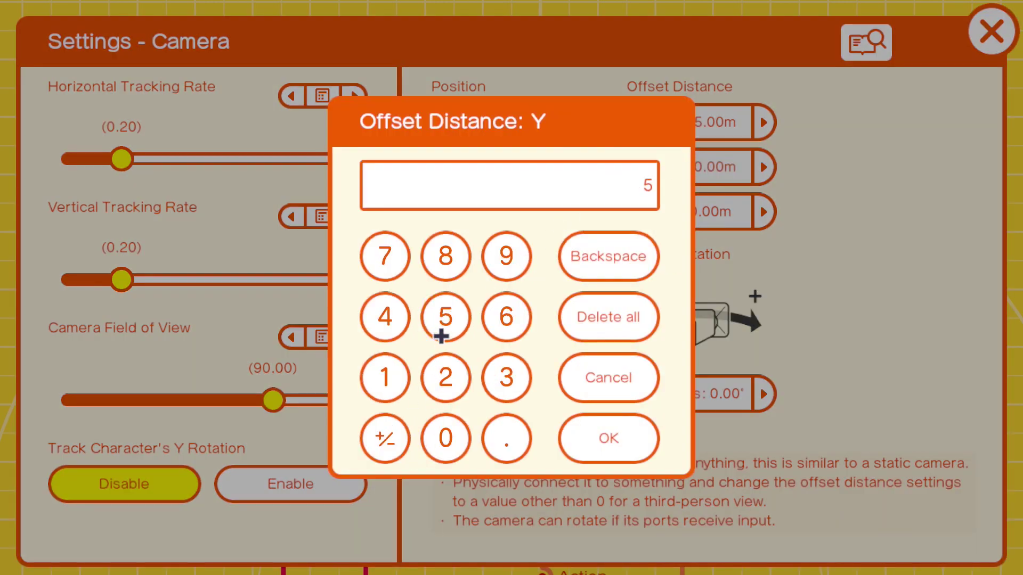
{"action": "left_click", "coordinate": [613, 432]}
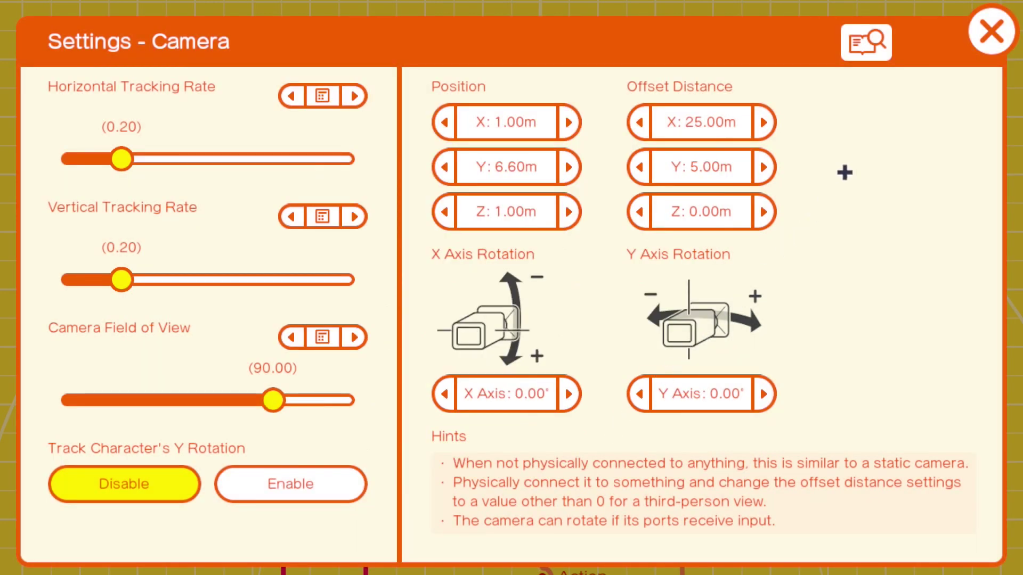
{"action": "left_click", "coordinate": [989, 31]}
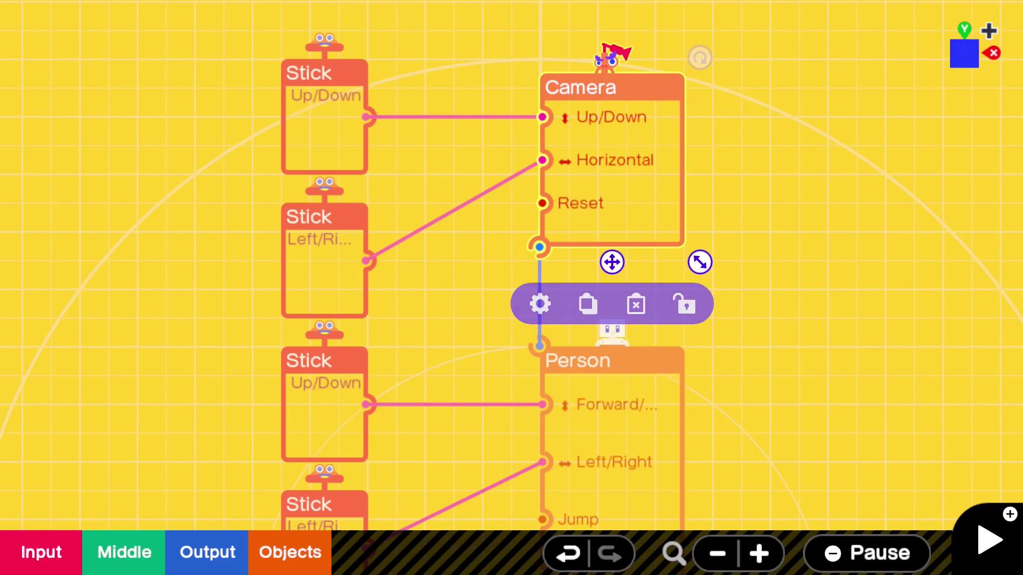
Test-play the game with the lowered camera and review the Camera's offset distance settings
{"action": "key", "text": "plus"}
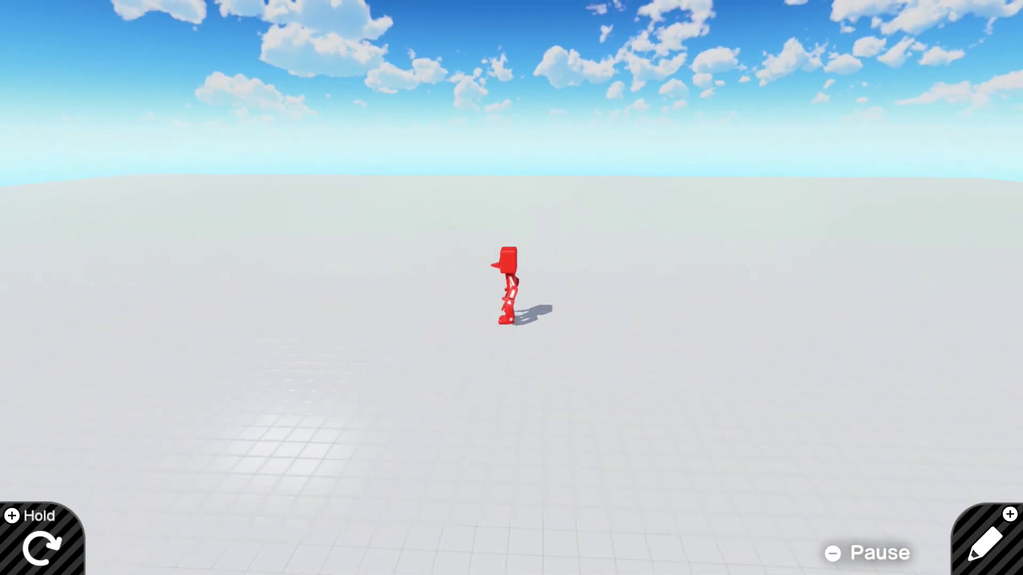
{"action": "key", "text": "plus"}
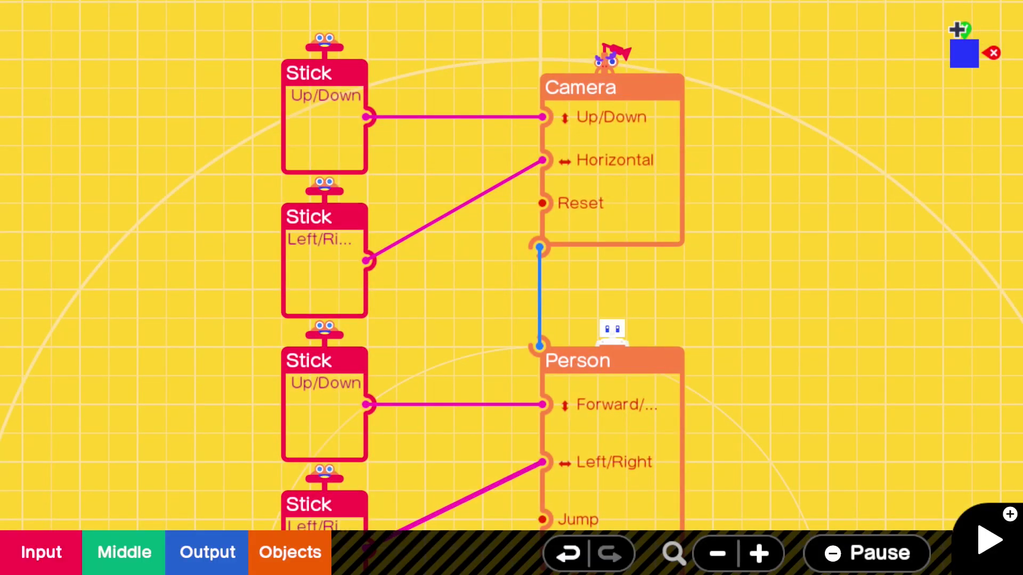
{"action": "left_click", "coordinate": [621, 238]}
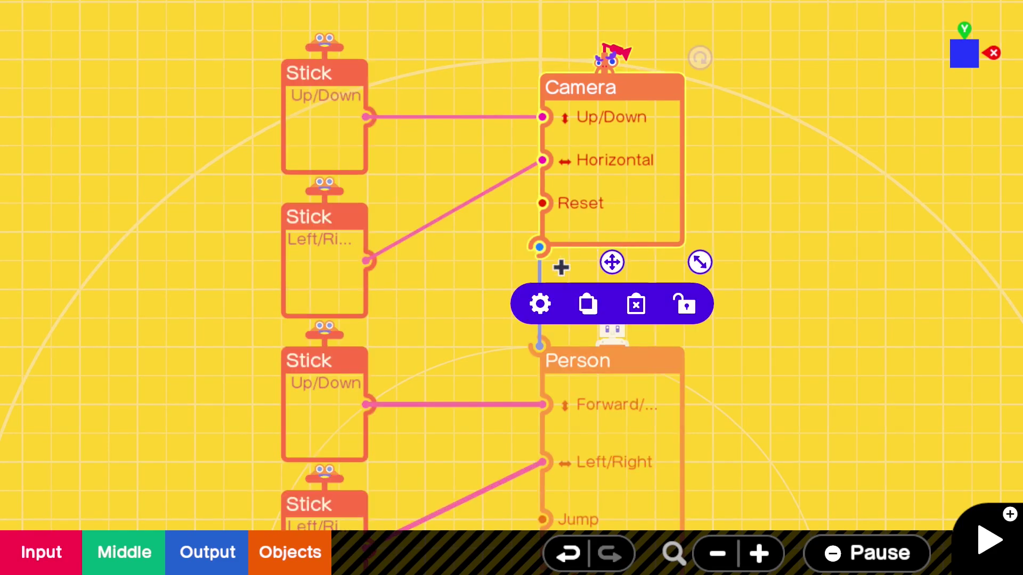
{"action": "left_click", "coordinate": [542, 303]}
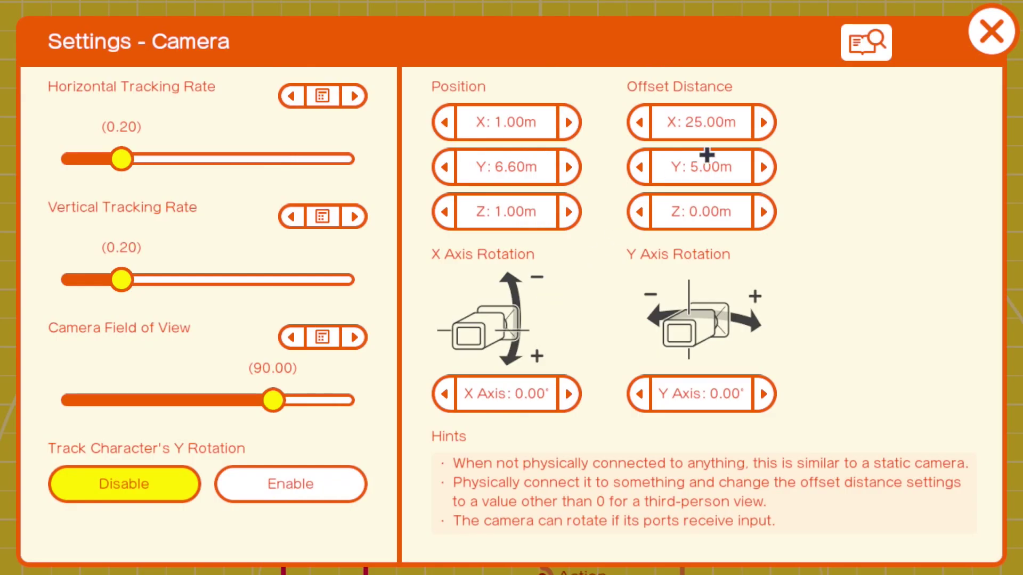
{"action": "left_click", "coordinate": [707, 181]}
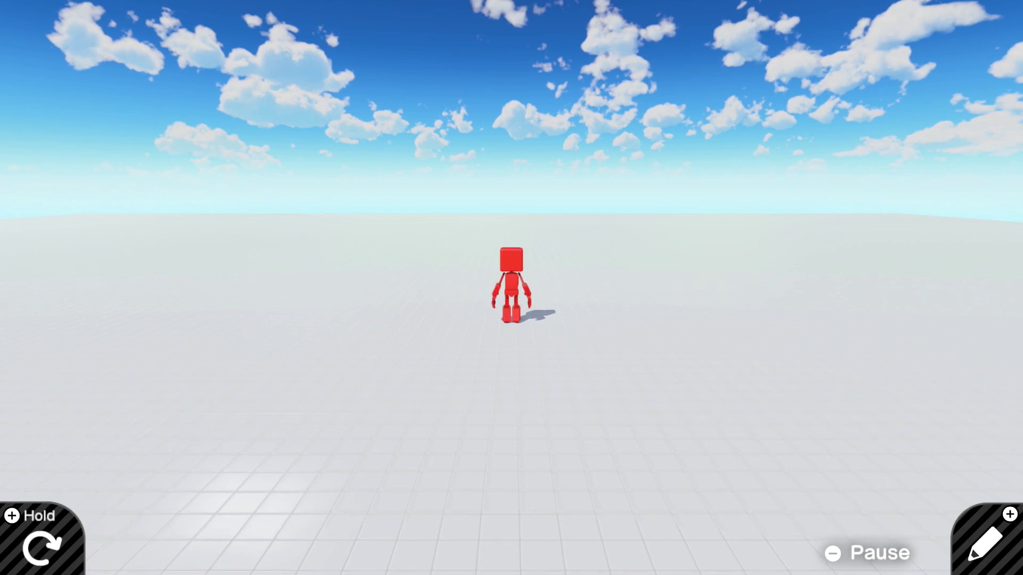
{"action": "key", "text": "plus"}
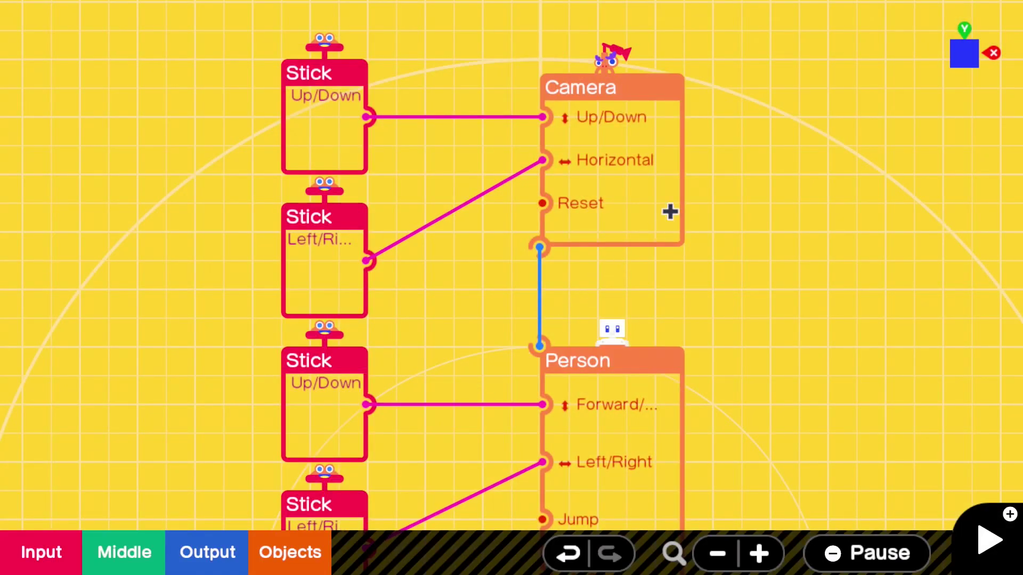
Set the Camera's Y offset distance to 50 m and test-play the game
{"action": "left_click", "coordinate": [670, 211]}
{"action": "left_click", "coordinate": [525, 318]}
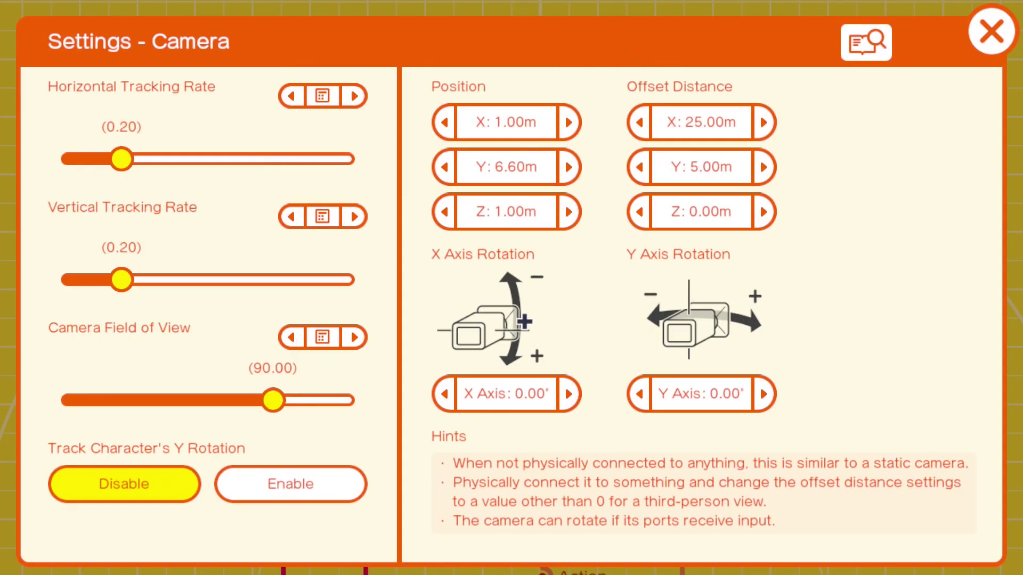
{"action": "left_click", "coordinate": [703, 163]}
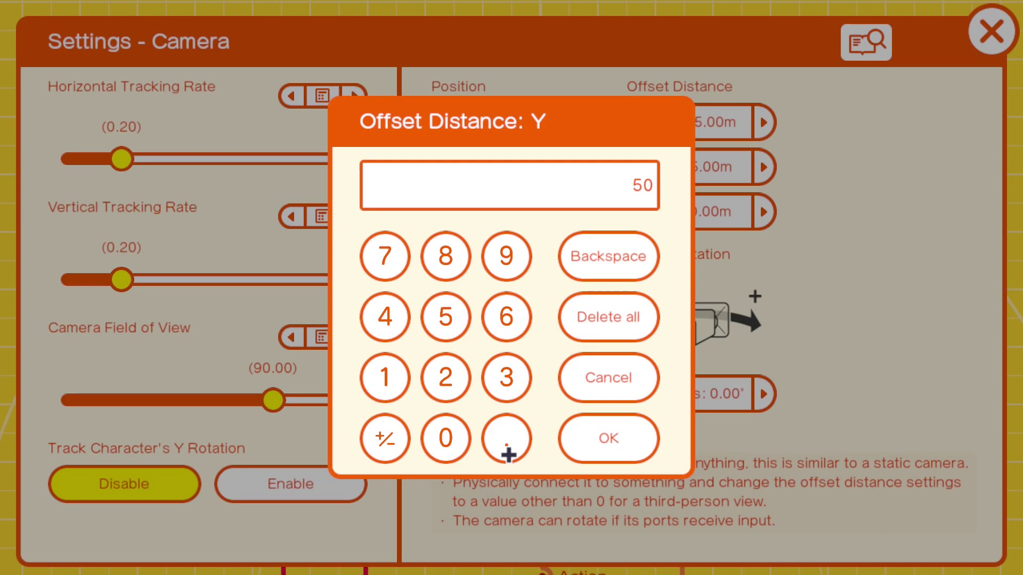
{"action": "left_click", "coordinate": [588, 460]}
{"action": "key", "text": "Escape"}
{"action": "key", "text": "plus"}
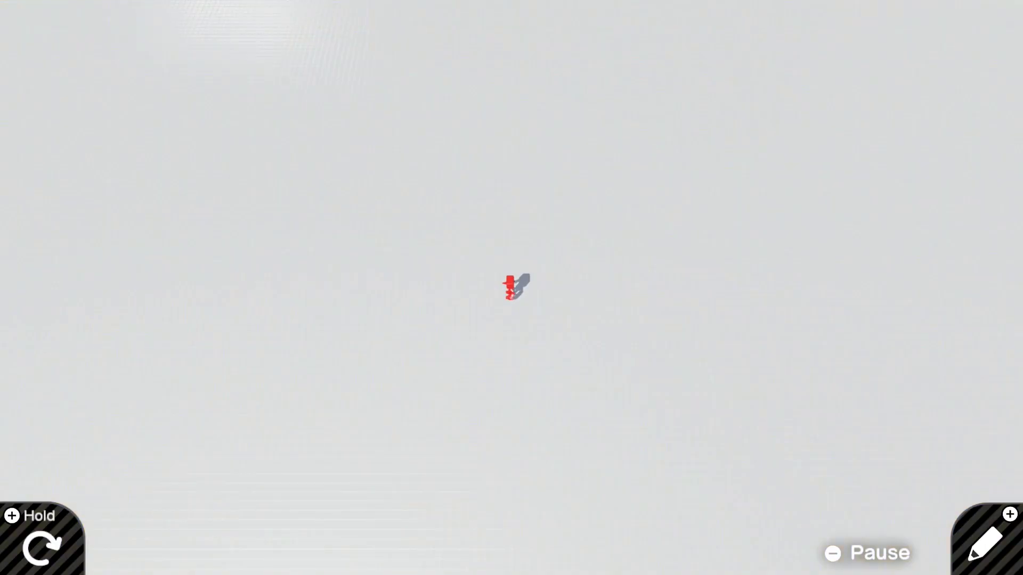
{"action": "key", "text": "plus"}
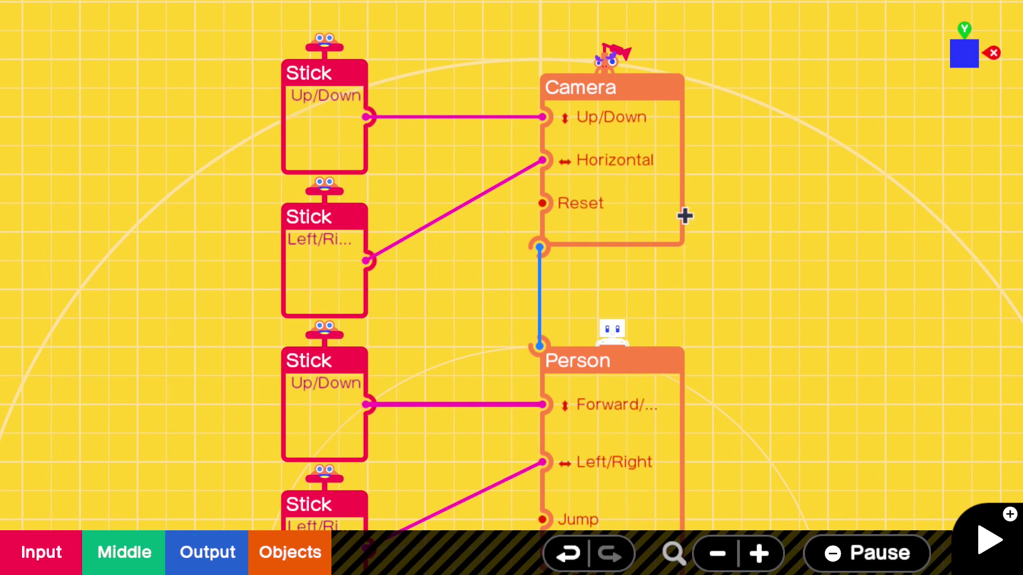
Set the Camera's Y offset distance to 25 m and check the view in the game
{"action": "left_click", "coordinate": [637, 194]}
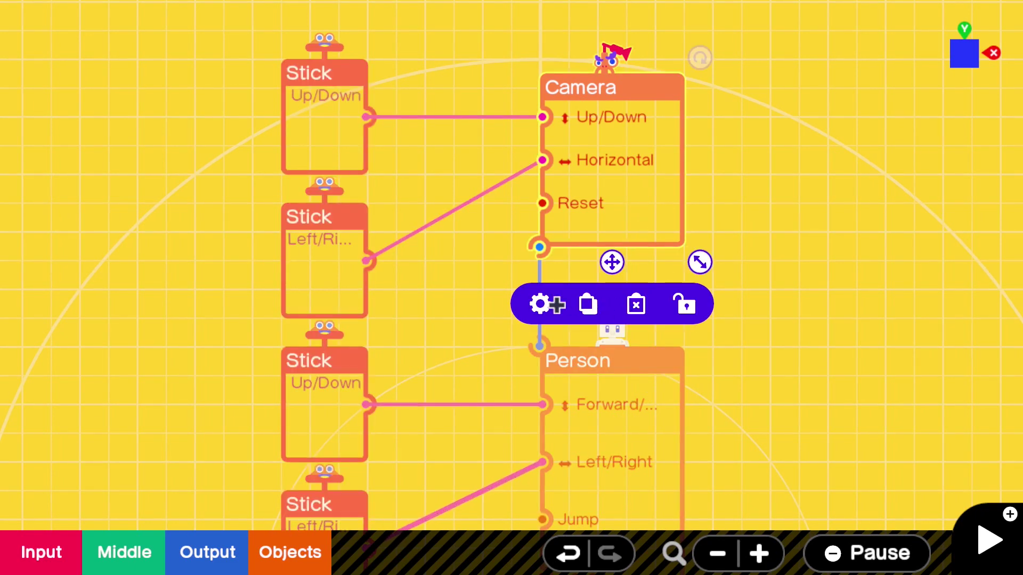
{"action": "left_click", "coordinate": [547, 304]}
{"action": "left_click", "coordinate": [690, 165]}
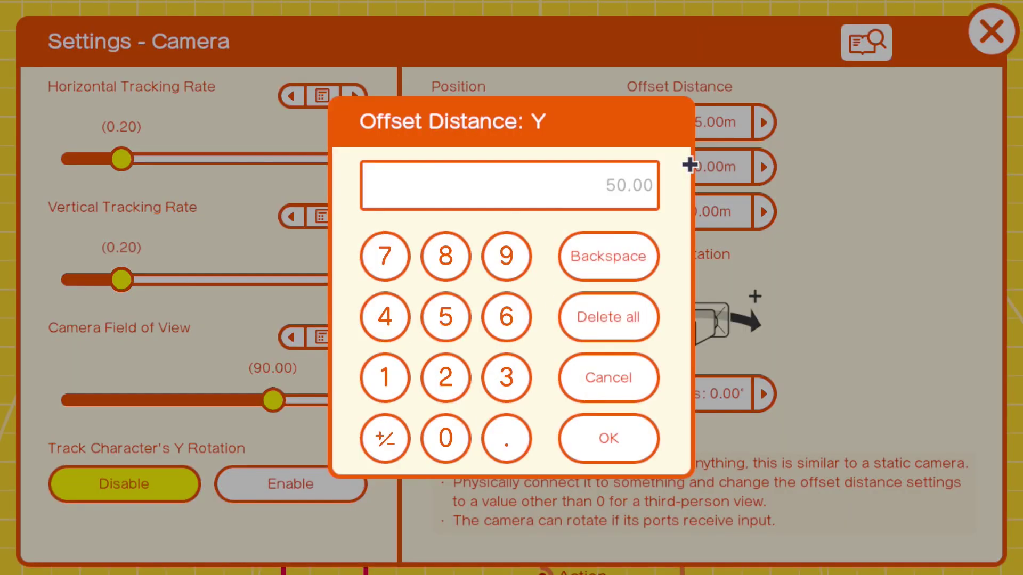
{"action": "left_click", "coordinate": [459, 361]}
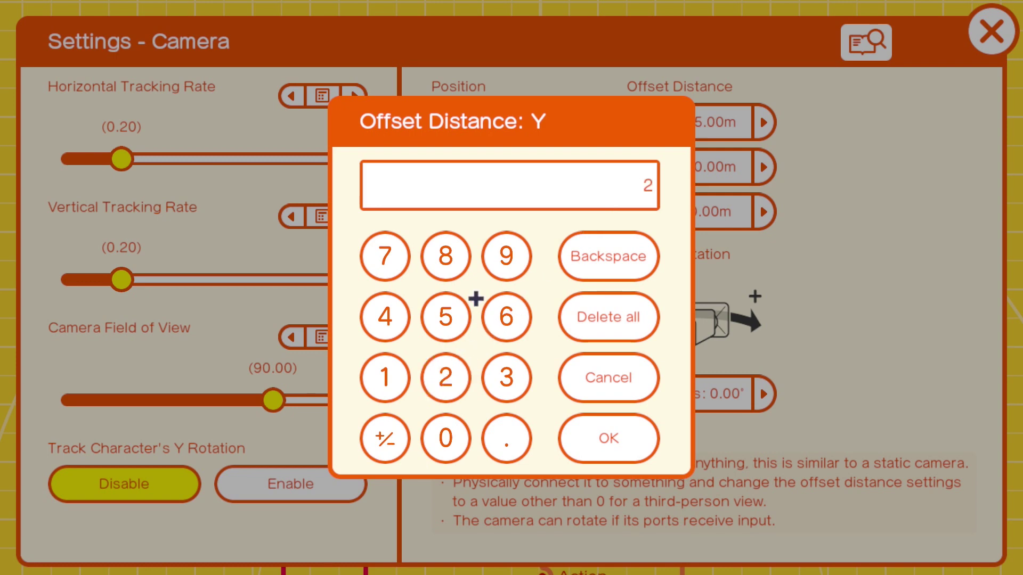
{"action": "left_click", "coordinate": [573, 416]}
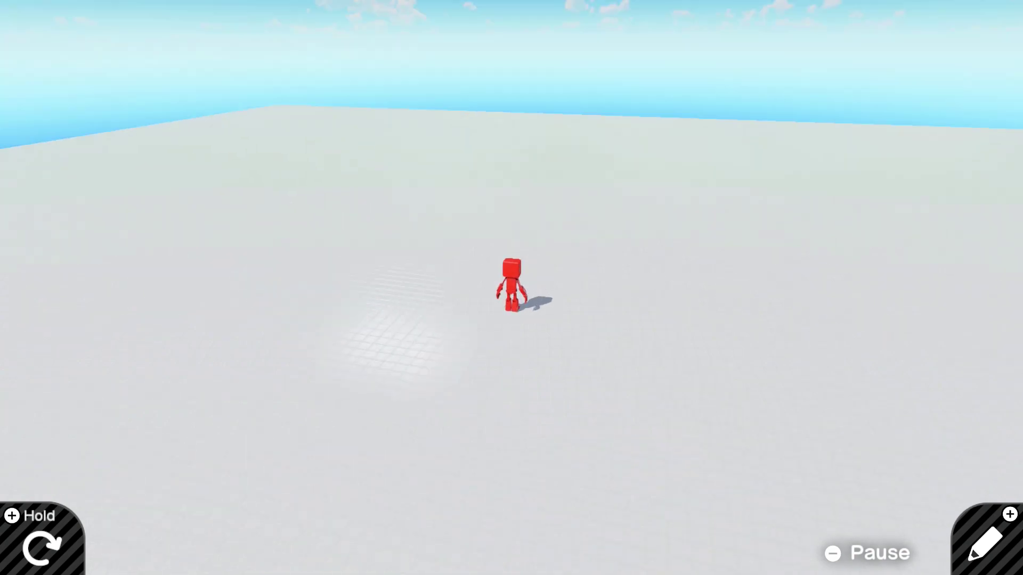
{"action": "key", "text": "plus"}
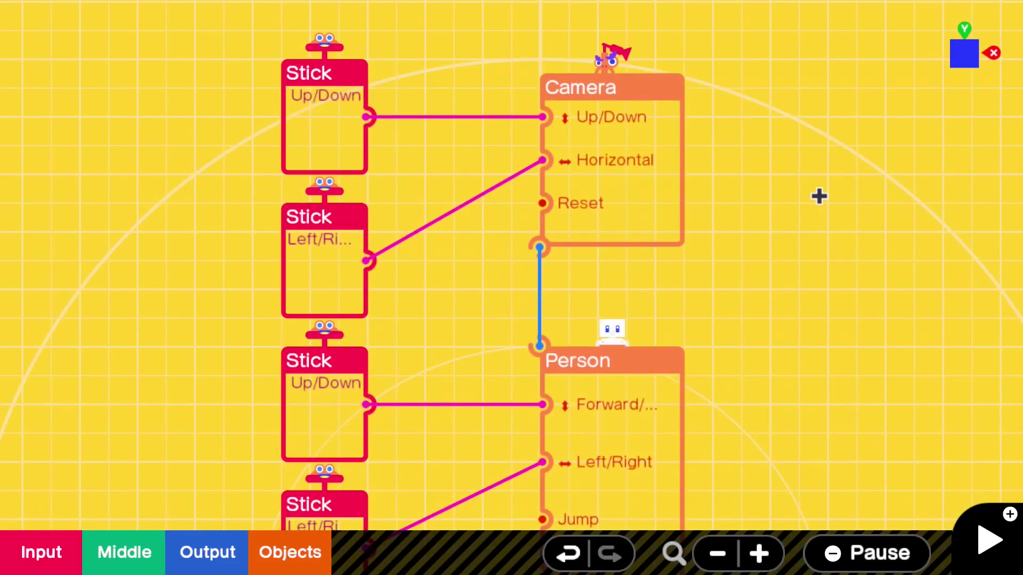
Set the Camera's Y offset distance to 20 m and try the camera in the game
{"action": "left_click", "coordinate": [641, 194]}
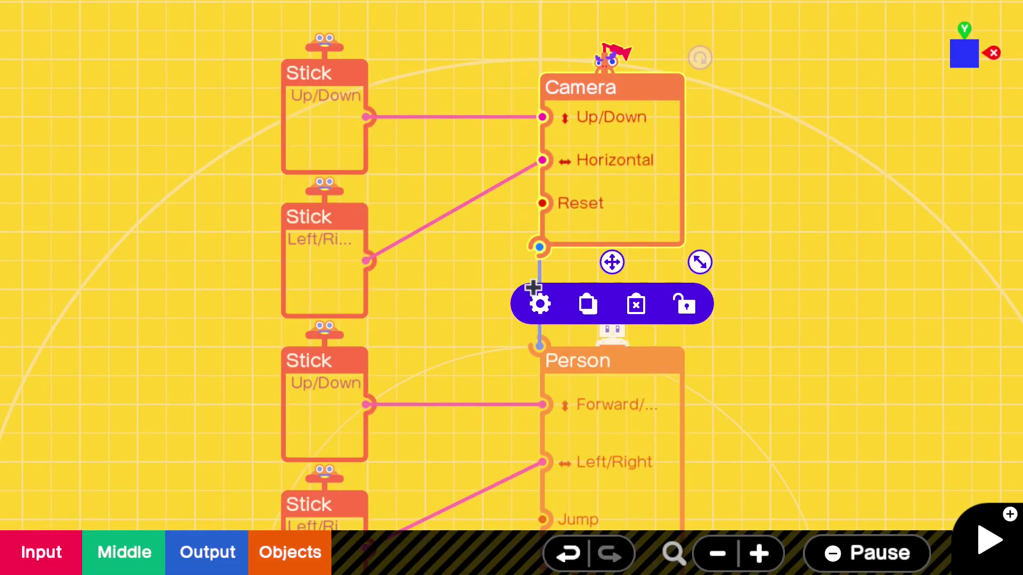
{"action": "left_click", "coordinate": [537, 299]}
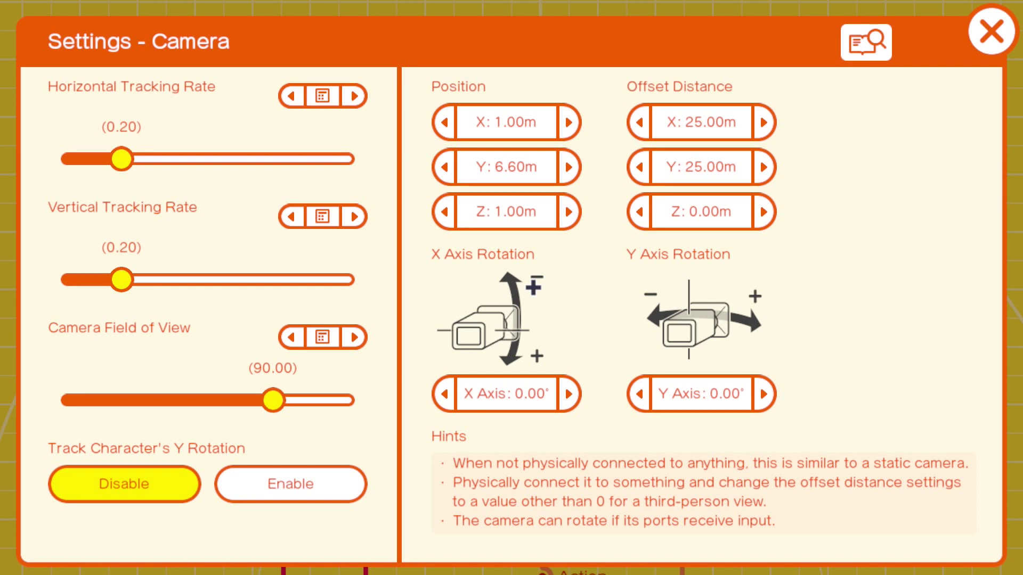
{"action": "left_click", "coordinate": [691, 167]}
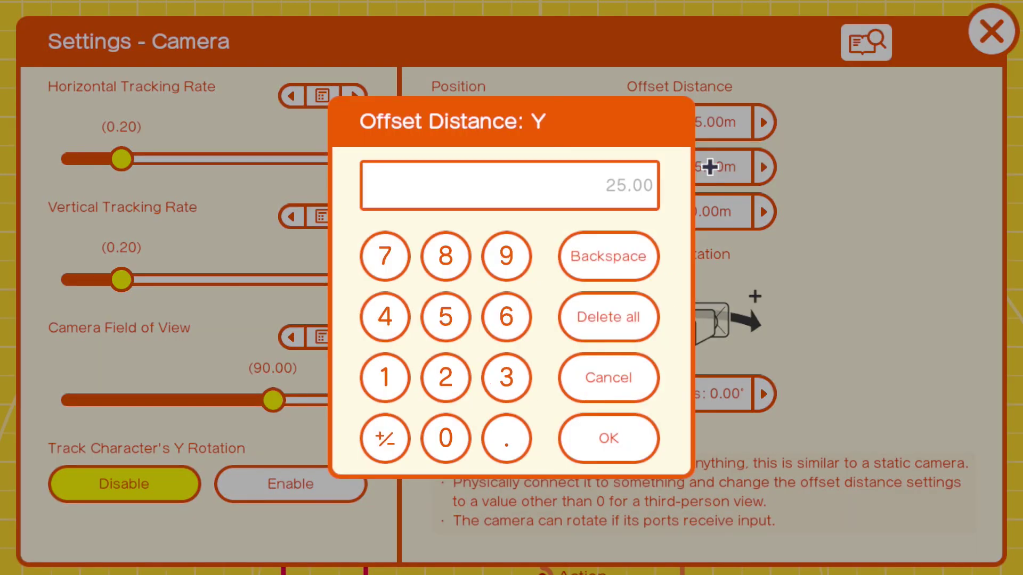
{"action": "left_click", "coordinate": [444, 393]}
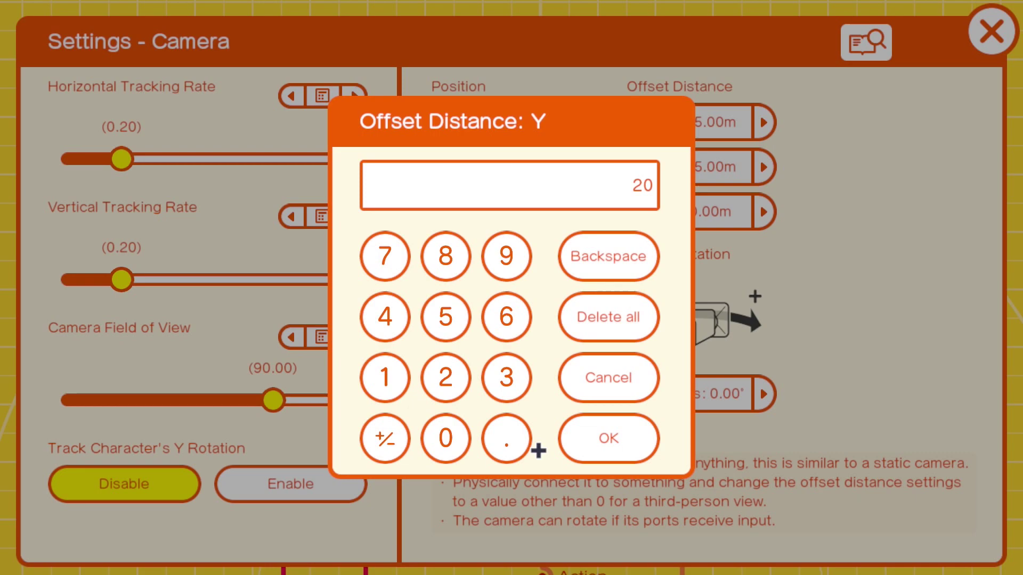
{"action": "left_click", "coordinate": [616, 455]}
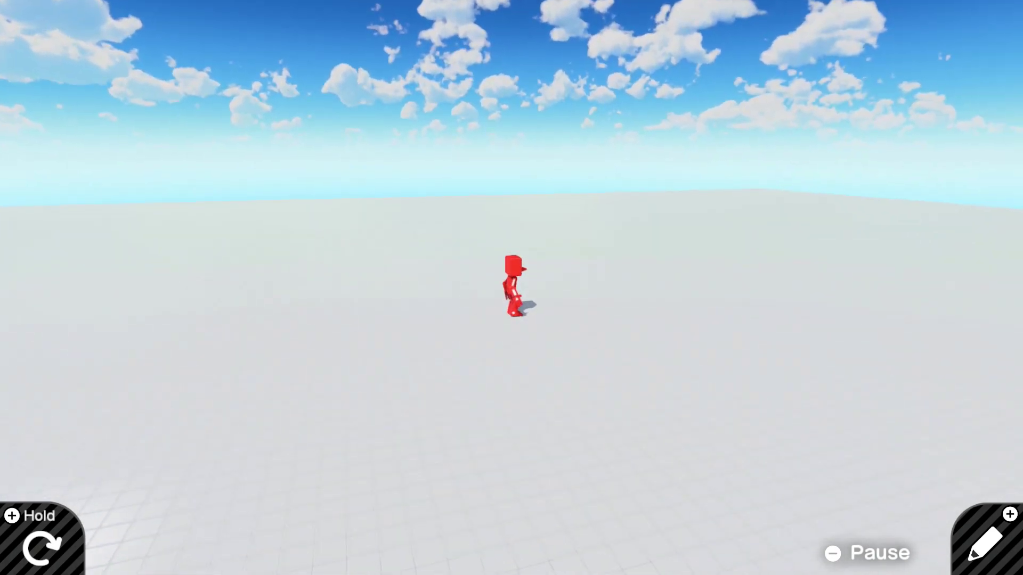
{"action": "key", "text": "plus"}
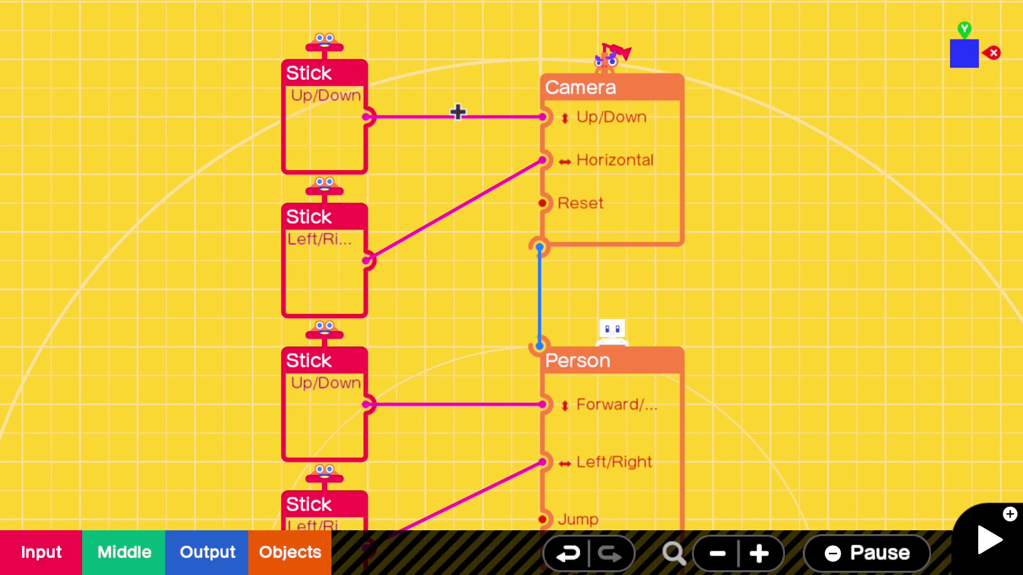
Remove the connection from the Up/Down Stick to the Camera's Up/Down port and test-play the game
{"action": "left_click", "coordinate": [458, 111]}
{"action": "left_click", "coordinate": [454, 155]}
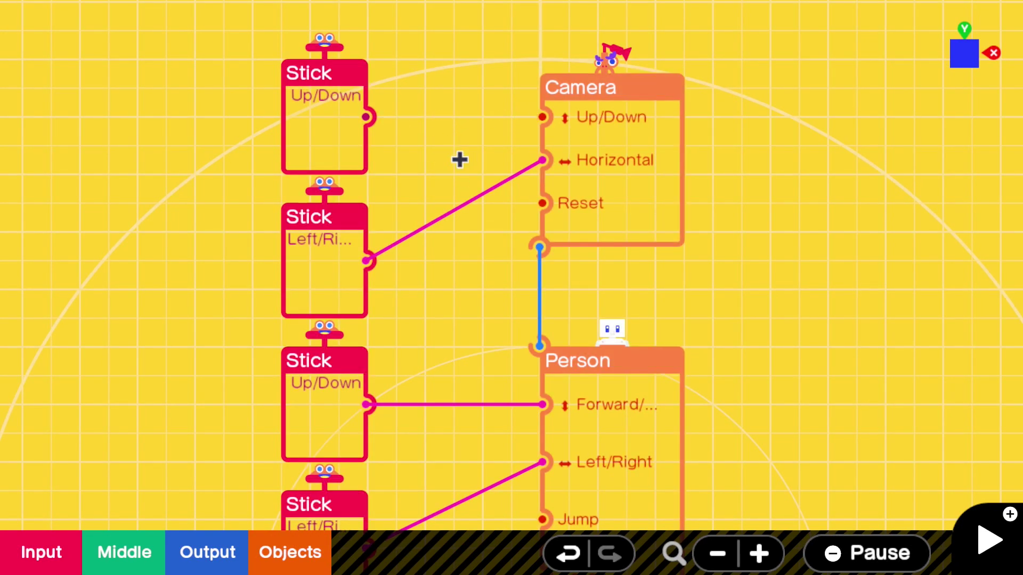
{"action": "key", "text": "plus"}
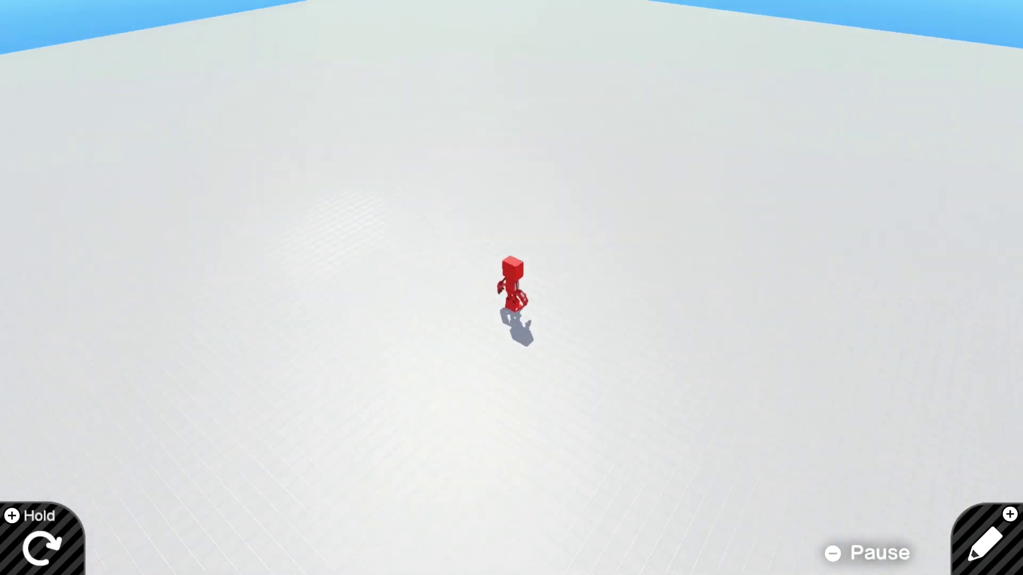
{"action": "key", "text": "plus"}
{"action": "key", "text": "plus"}
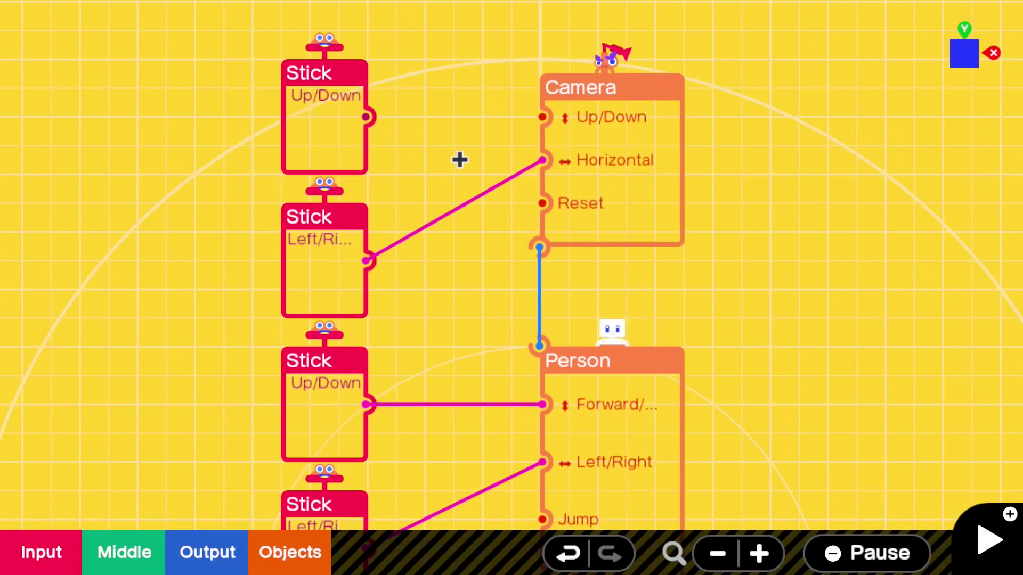
Remove the connection from the Left/Right Stick to the Camera's Horizontal port and test-play the game
{"action": "left_click", "coordinate": [460, 200]}
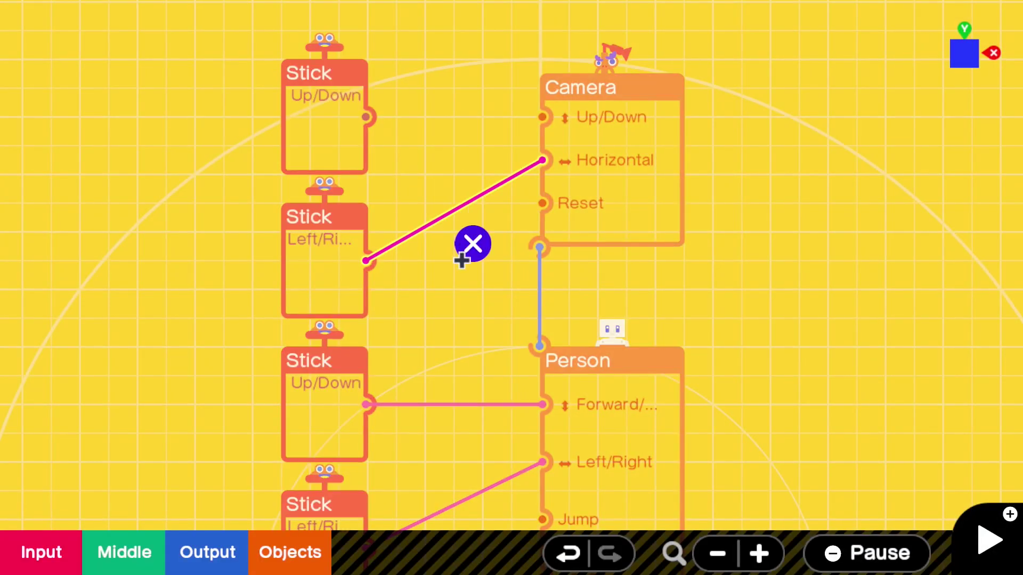
{"action": "key", "text": "x"}
{"action": "key", "text": "plus"}
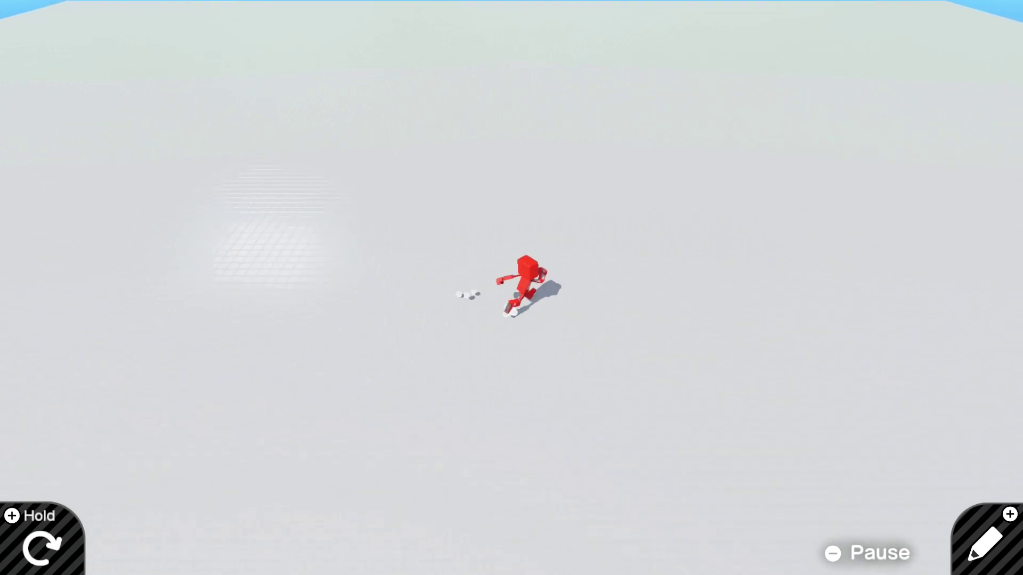
Return to the editor and undo the removal of both stick connections to the Camera
{"action": "key", "text": "plus"}
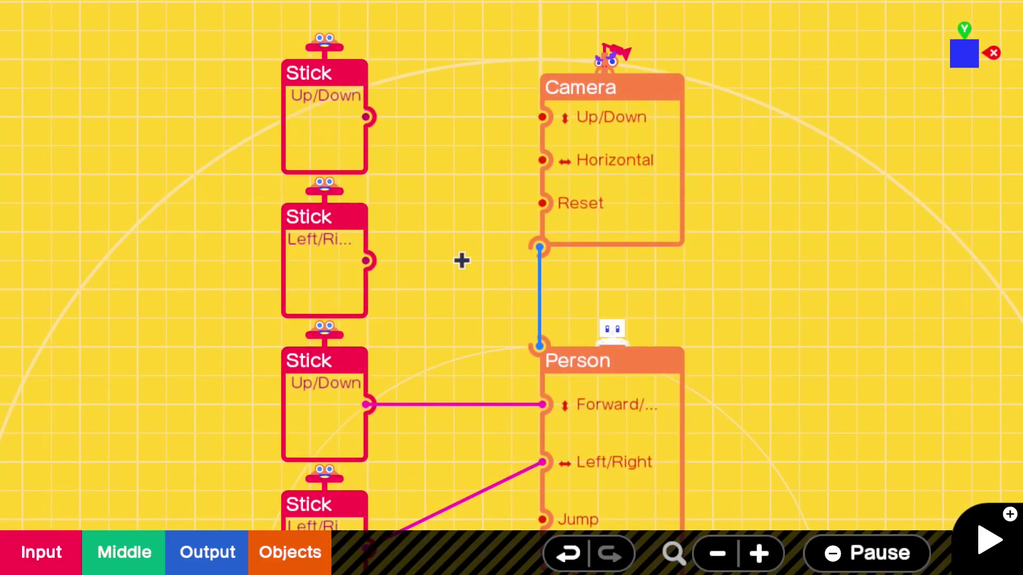
{"action": "left_click", "coordinate": [555, 566]}
{"action": "left_click", "coordinate": [555, 566]}
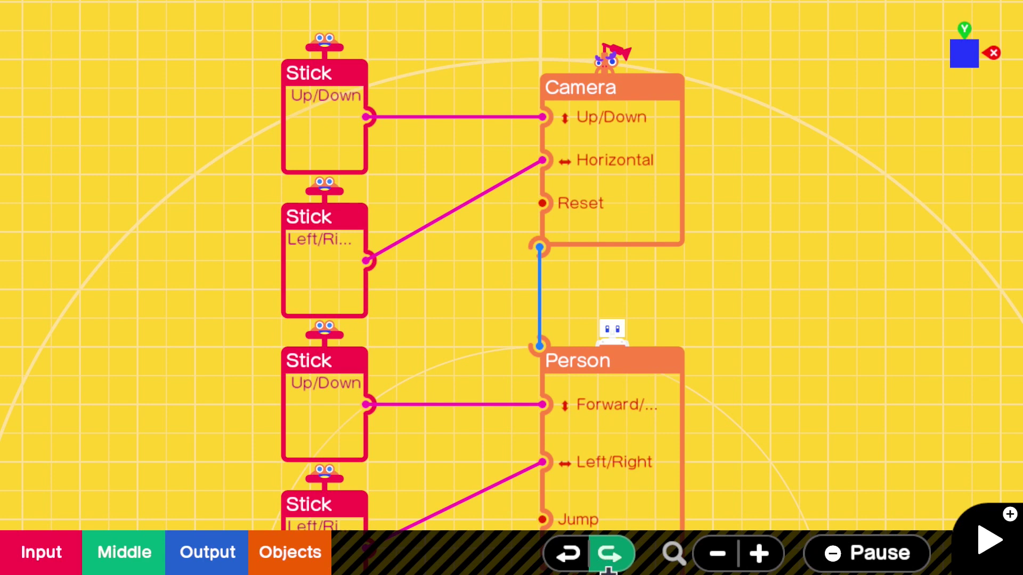
{"action": "left_click", "coordinate": [600, 562]}
{"action": "left_click", "coordinate": [575, 568]}
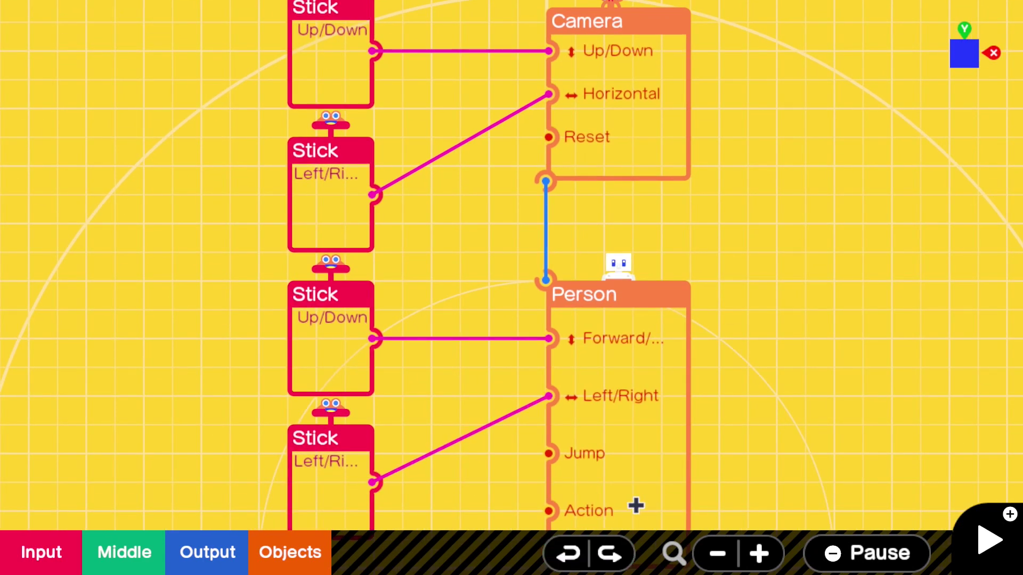
Open the Person nodon's settings, review its motion, size and position options, and close them
{"action": "left_click", "coordinate": [642, 471]}
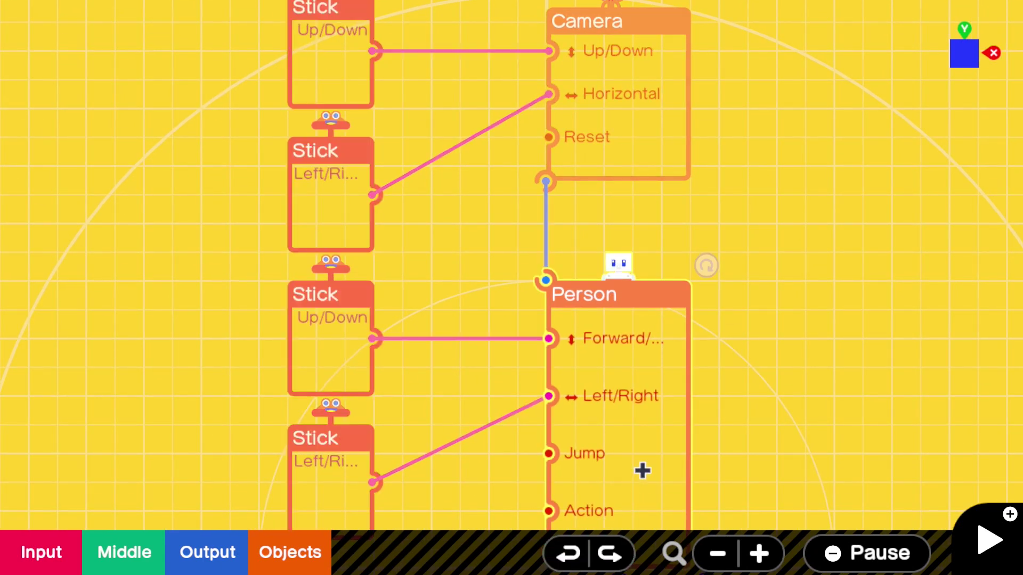
{"action": "left_click", "coordinate": [642, 470]}
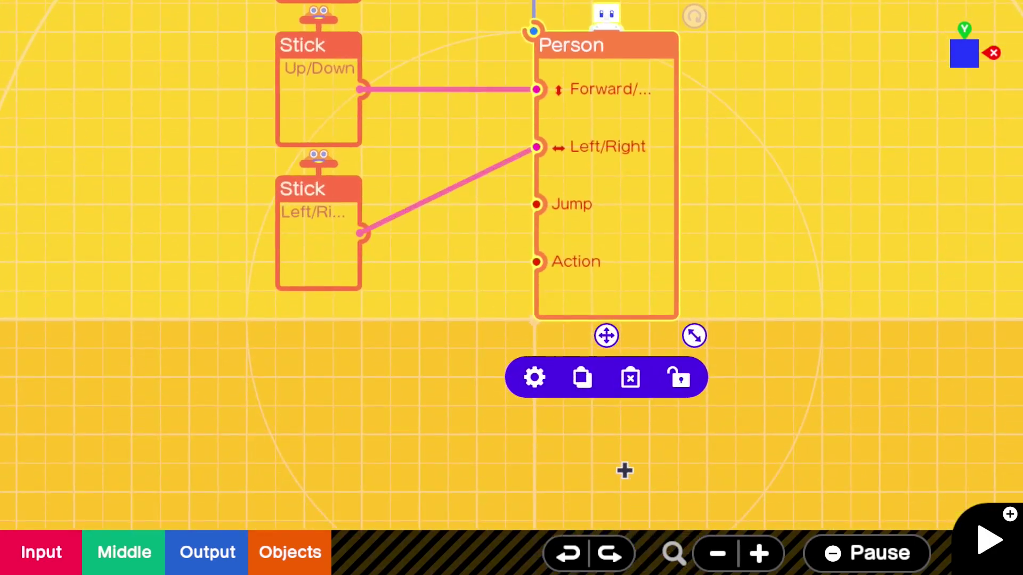
{"action": "left_click", "coordinate": [535, 376]}
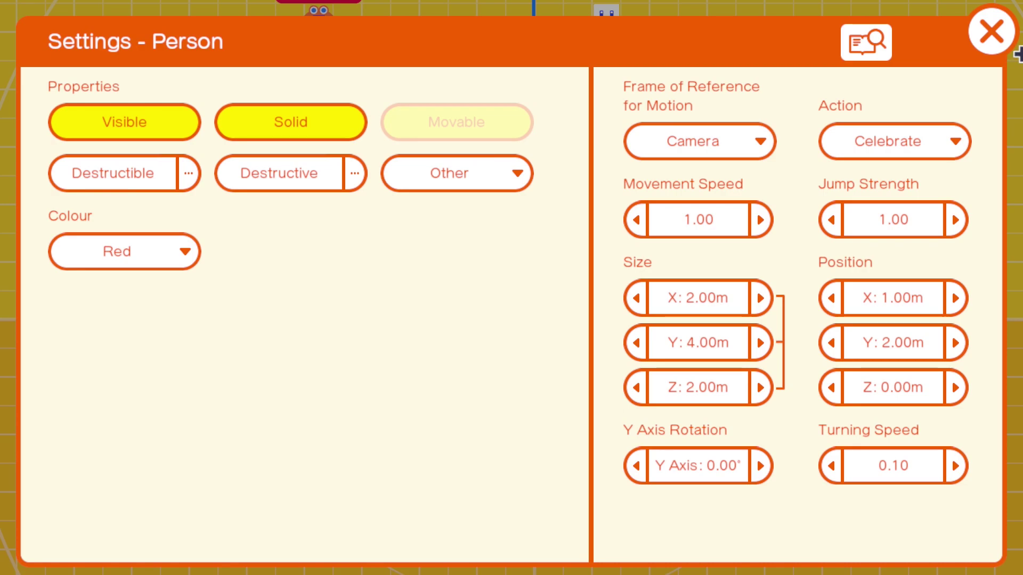
{"action": "left_click", "coordinate": [987, 15]}
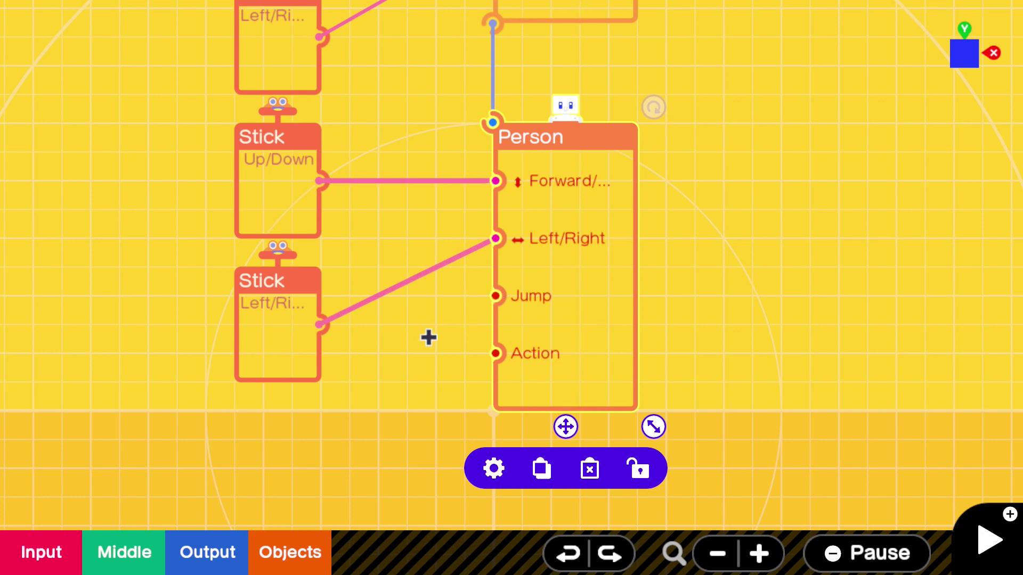
Add an A Button nodon between the lowest Stick and the Person, and connect it to the Person's Jump port
{"action": "left_click", "coordinate": [18, 570]}
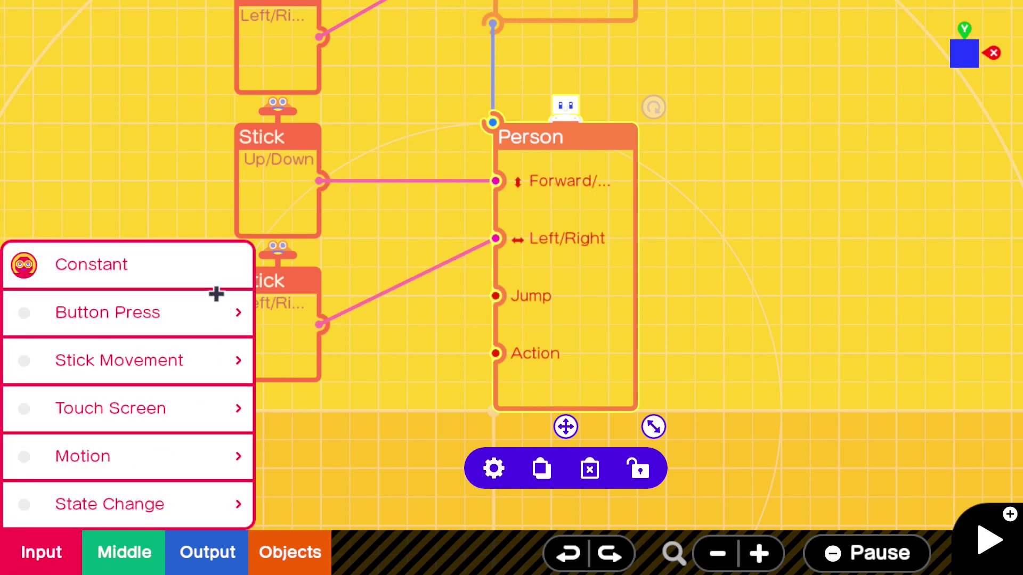
{"action": "left_click", "coordinate": [216, 312]}
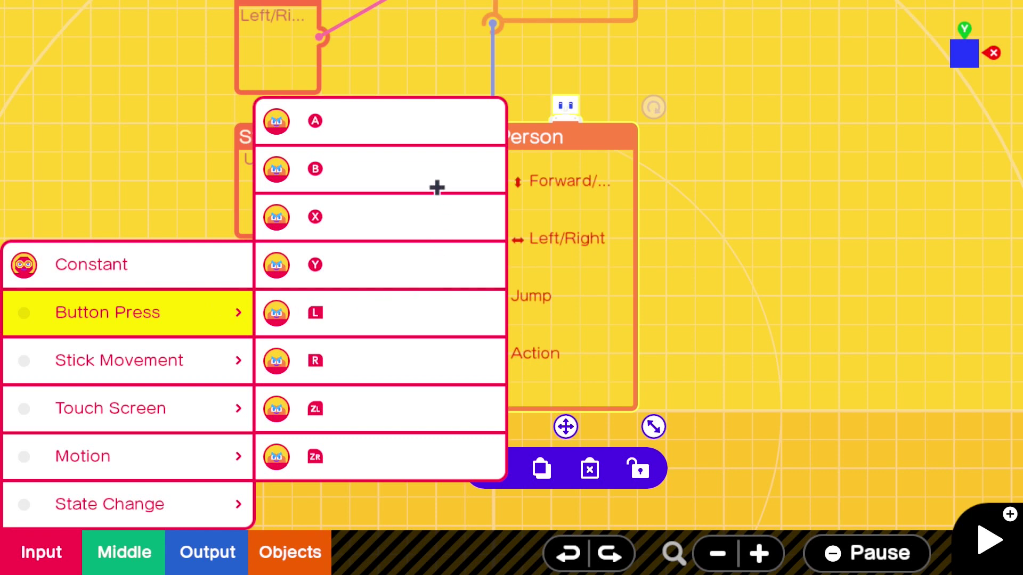
{"action": "left_click", "coordinate": [415, 111]}
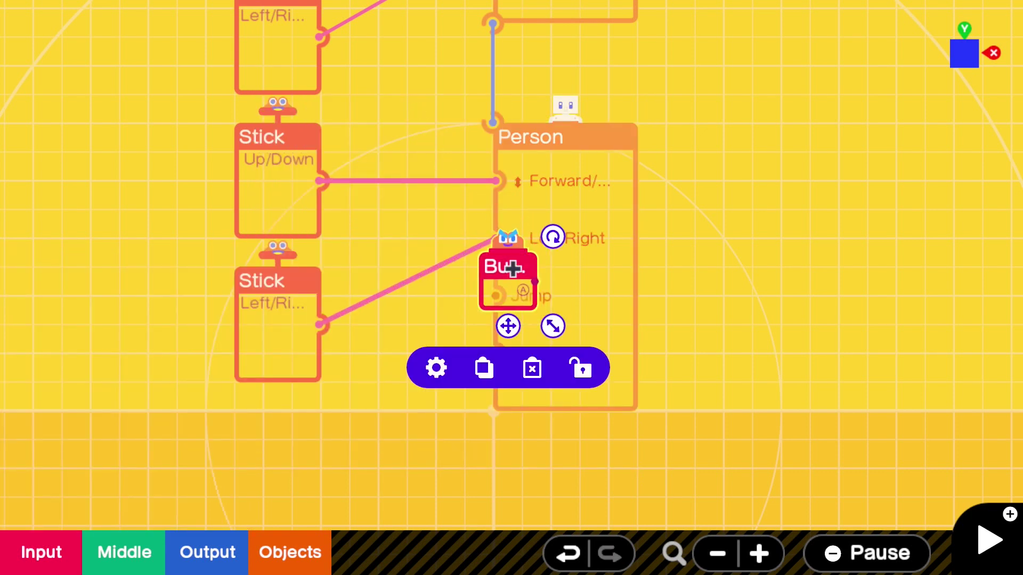
{"action": "left_click_drag", "start_coordinate": [508, 326], "coordinate": [379, 411]}
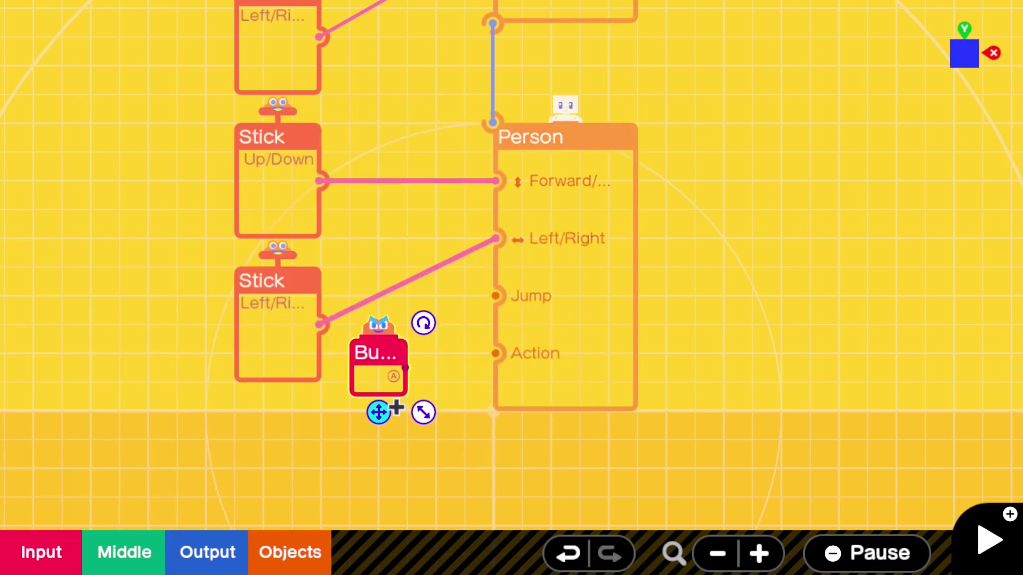
{"action": "left_click_drag", "start_coordinate": [388, 369], "coordinate": [385, 421]}
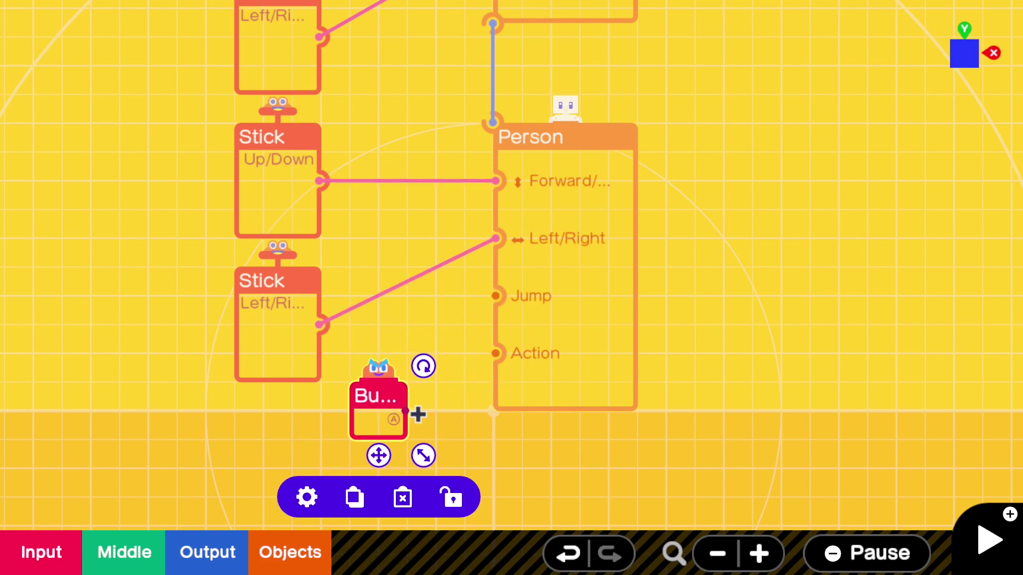
{"action": "left_click_drag", "start_coordinate": [415, 415], "coordinate": [484, 312]}
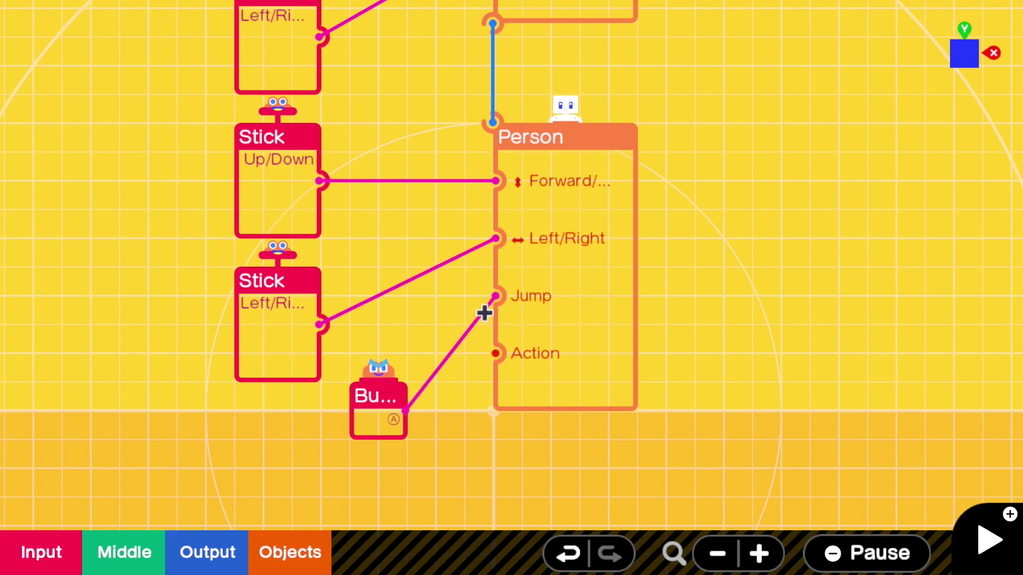
Test-play the game by making the Person jump with the A button, and return to the editor
{"action": "key", "text": "plus"}
{"action": "key", "text": "b"}
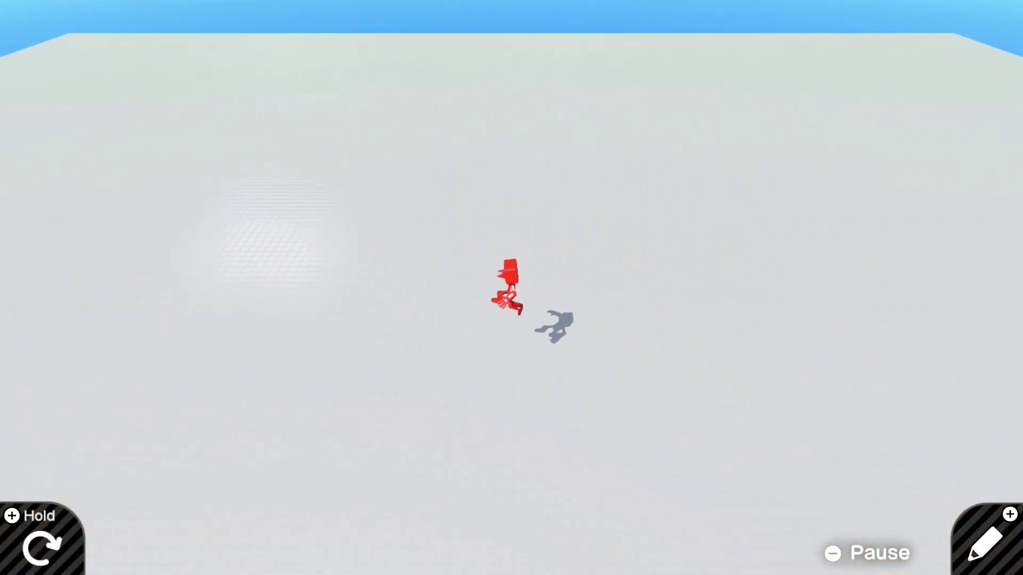
{"action": "key", "text": "a"}
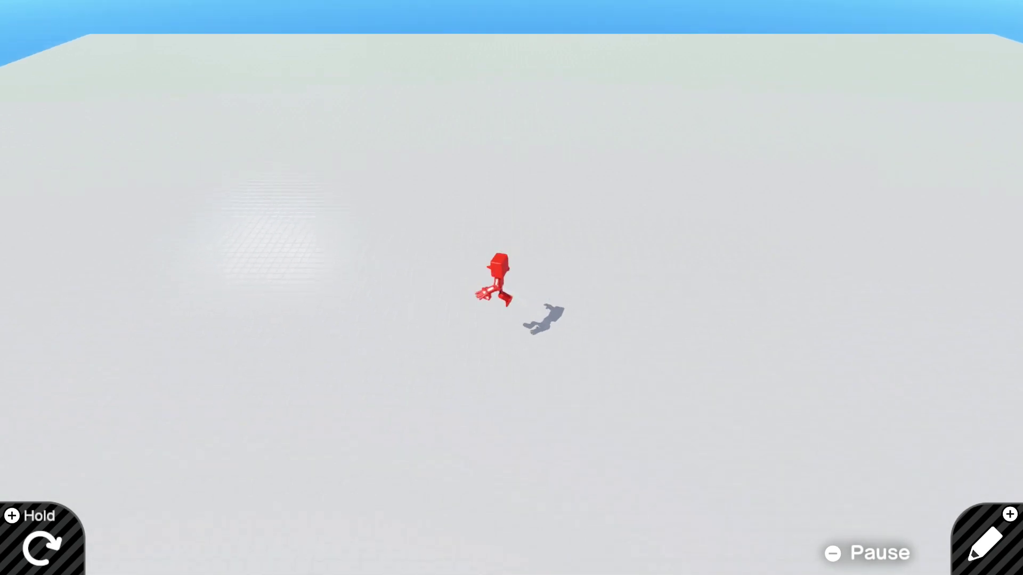
{"action": "key", "text": "a"}
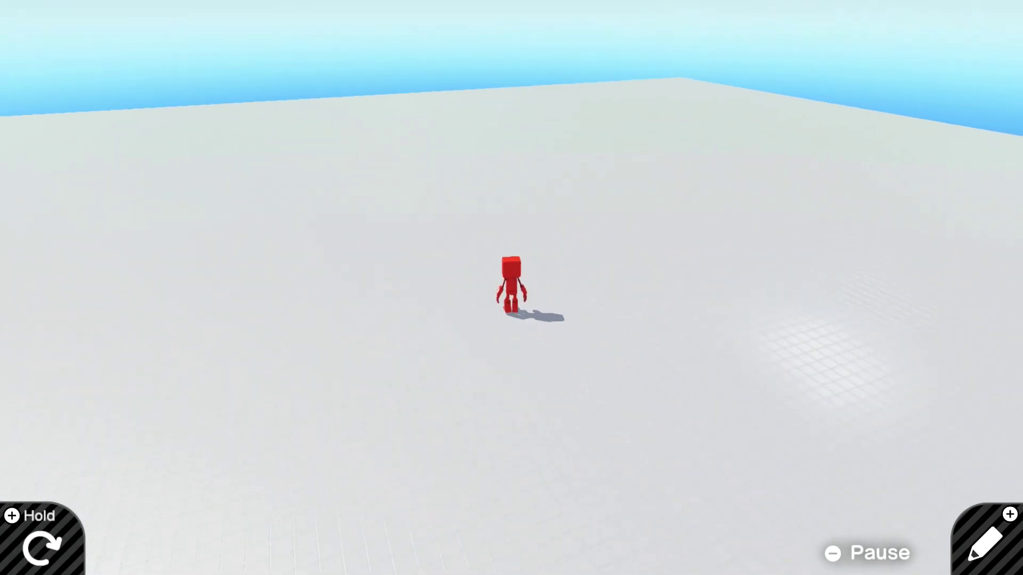
{"action": "key", "text": "plus"}
Open the Camera nodon's settings to examine its offset distance and tracking options
{"action": "scroll", "coordinate": [351, 2], "scroll_direction": "up", "scroll_amount": 4}
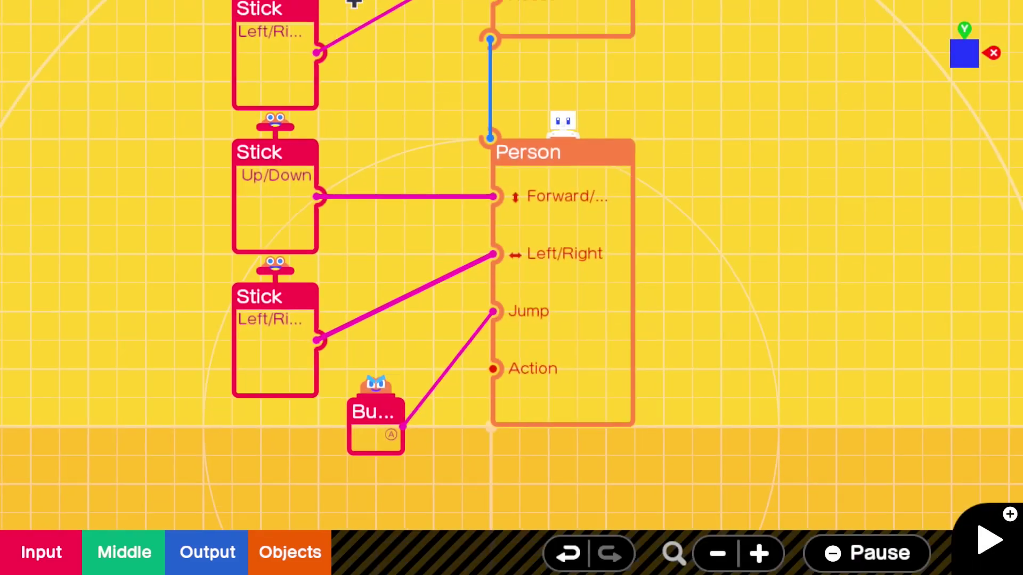
{"action": "scroll", "coordinate": [350, 2], "scroll_direction": "up", "scroll_amount": 2}
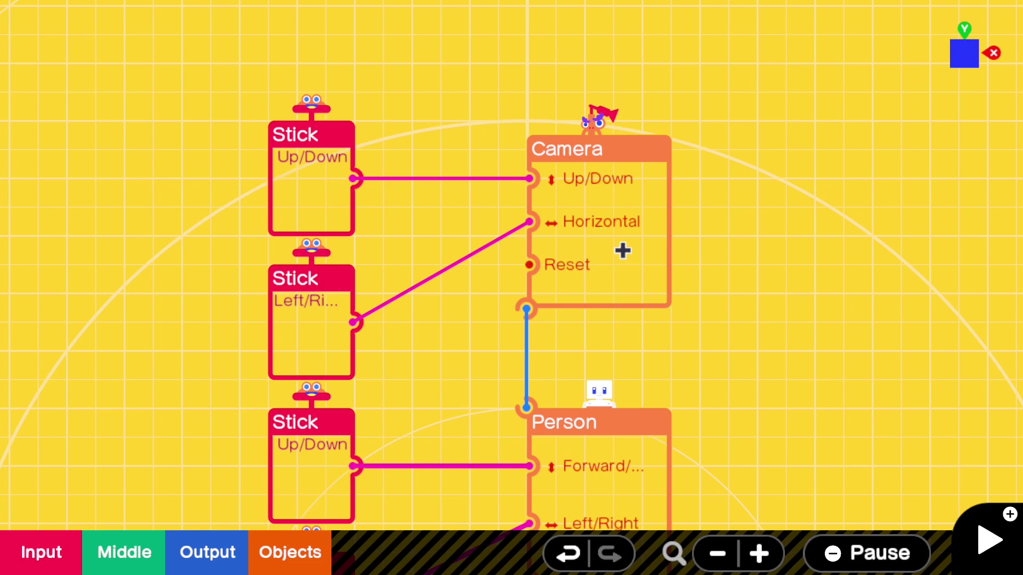
{"action": "left_click", "coordinate": [647, 276]}
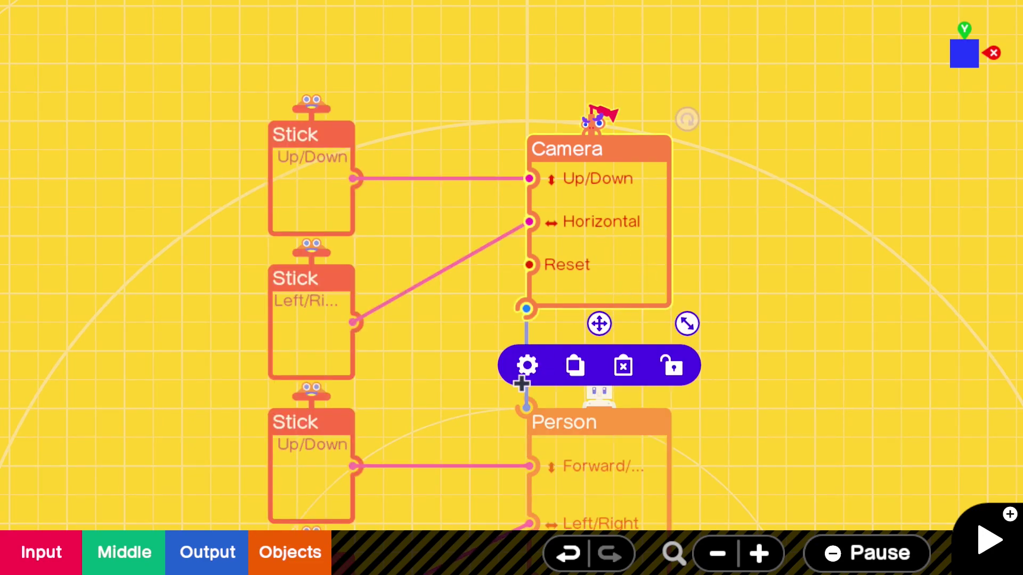
{"action": "left_click", "coordinate": [528, 366]}
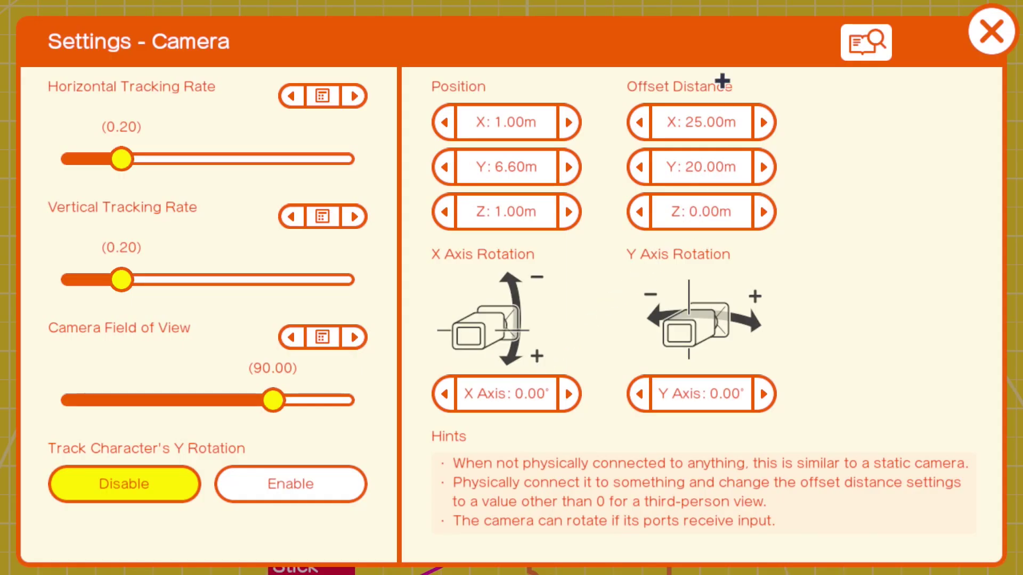